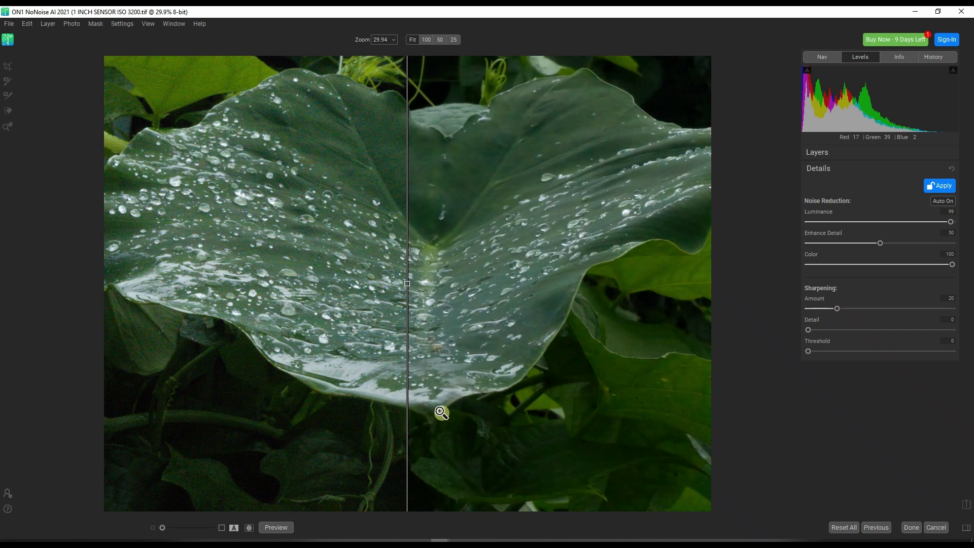
# Zoom the ON1 before/after comparison to 100% at the leaf's rain-spotted lower edge
pyautogui.click(441, 412)
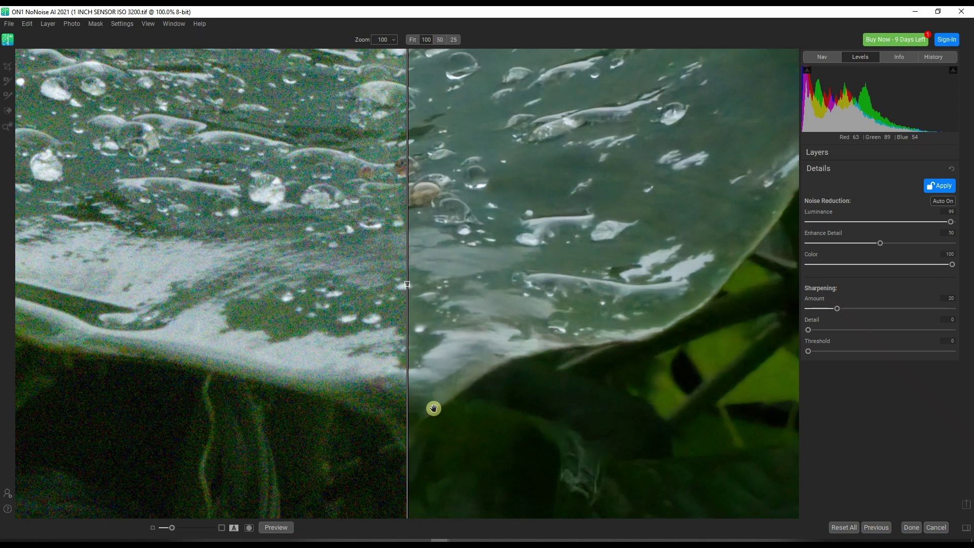
# Open the RESULTS folder in File Explorer, then switch back to ON1 NoNoise AI
pyautogui.moveTo(422, 541)
pyautogui.click(422, 500)
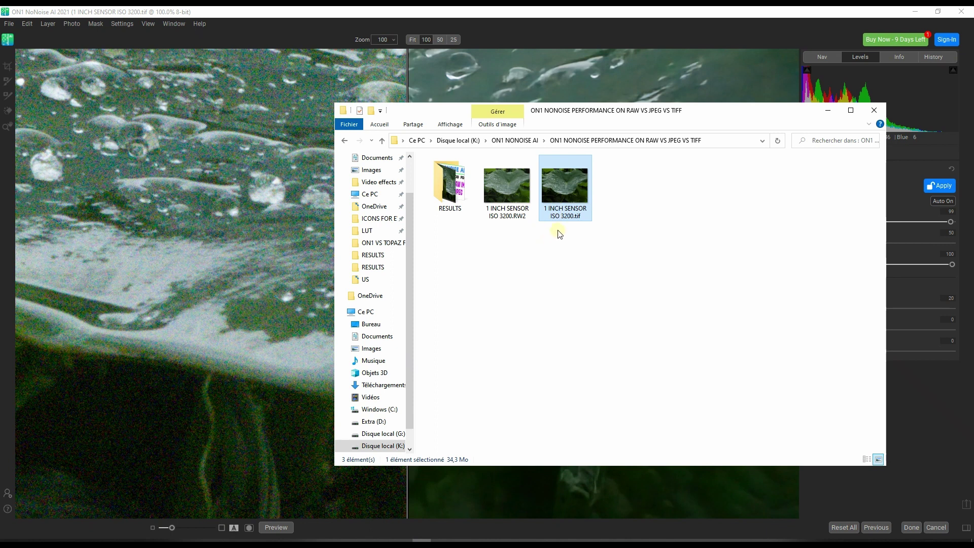
pyautogui.doubleClick(453, 187)
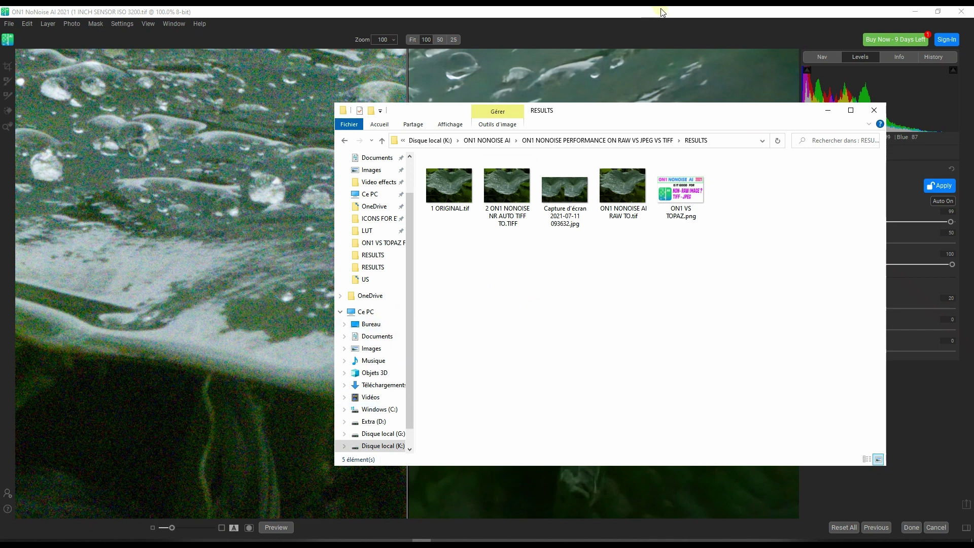
pyautogui.hotkey('alt', 'Tab')
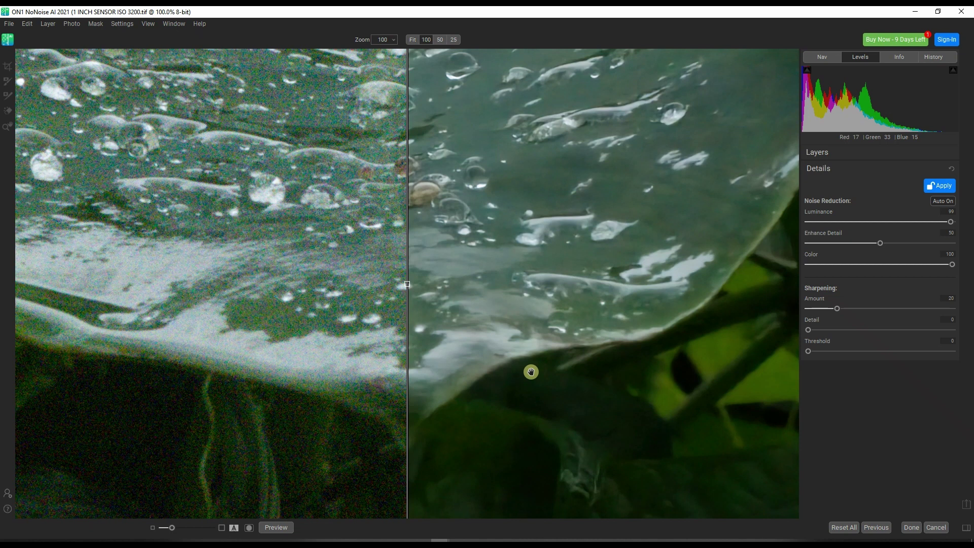
# Close ON1 NoNoise AI and collapse SILKYPIX's development, tone and histogram side panels
pyautogui.click(963, 10)
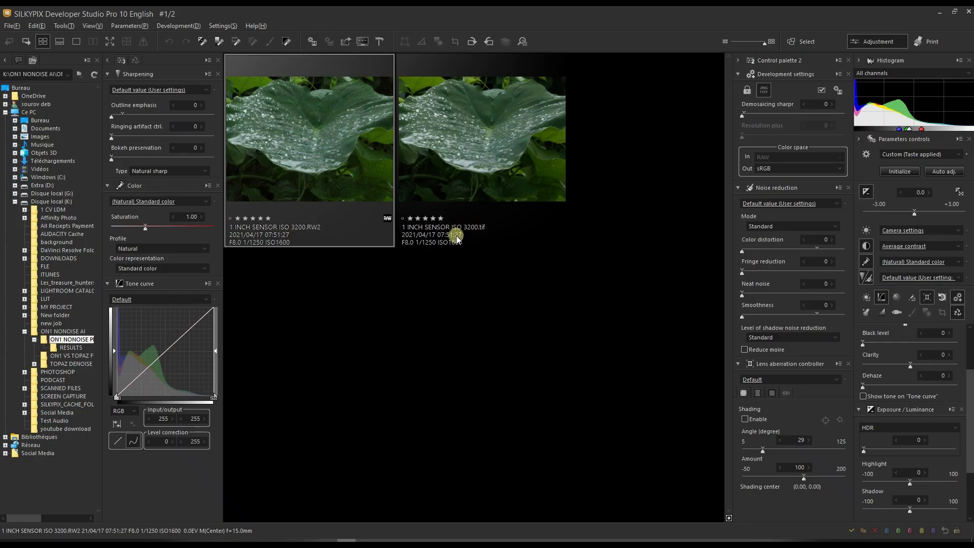
pyautogui.click(739, 61)
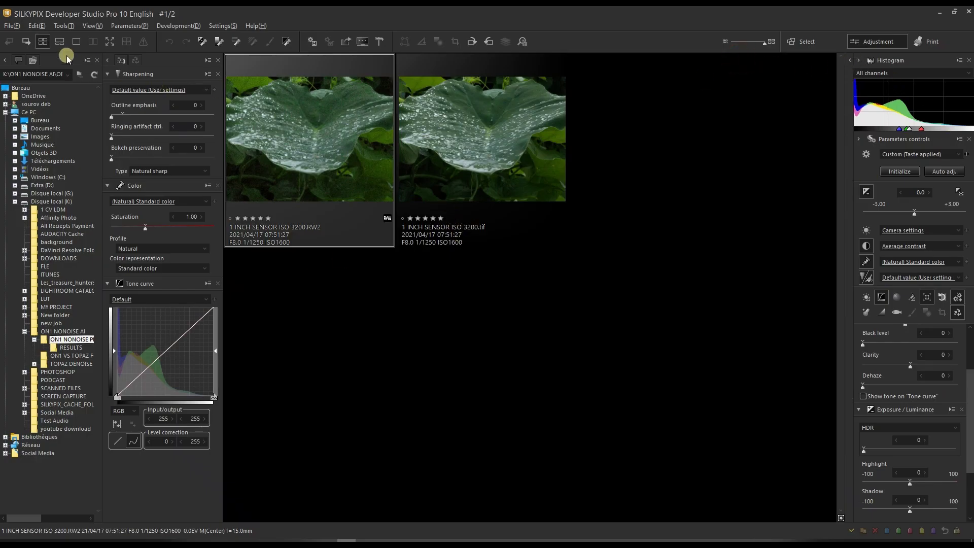
pyautogui.click(108, 60)
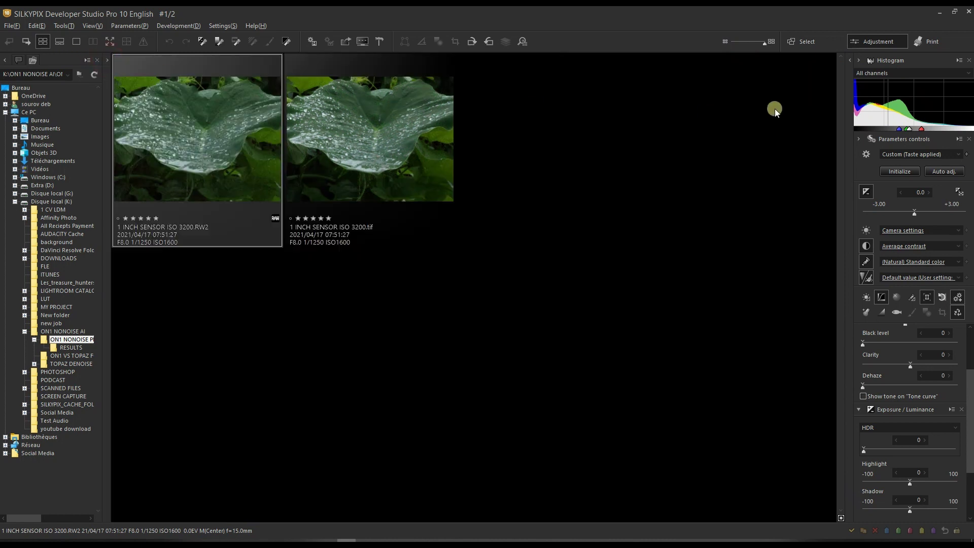
pyautogui.click(857, 61)
# View the RW2 photo at 100% on the leaf edge, then step to the TIF version
pyautogui.click(371, 158)
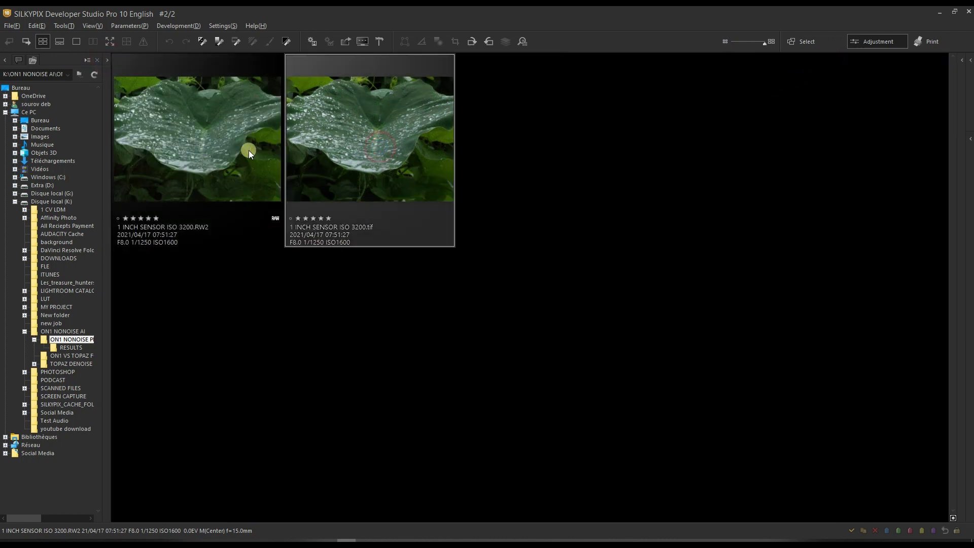
pyautogui.click(211, 160)
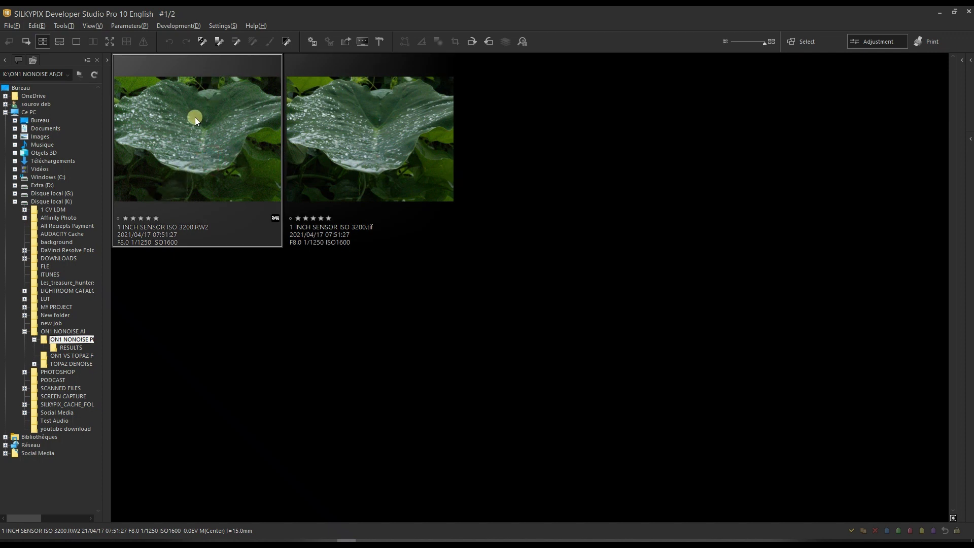
pyautogui.doubleClick(199, 149)
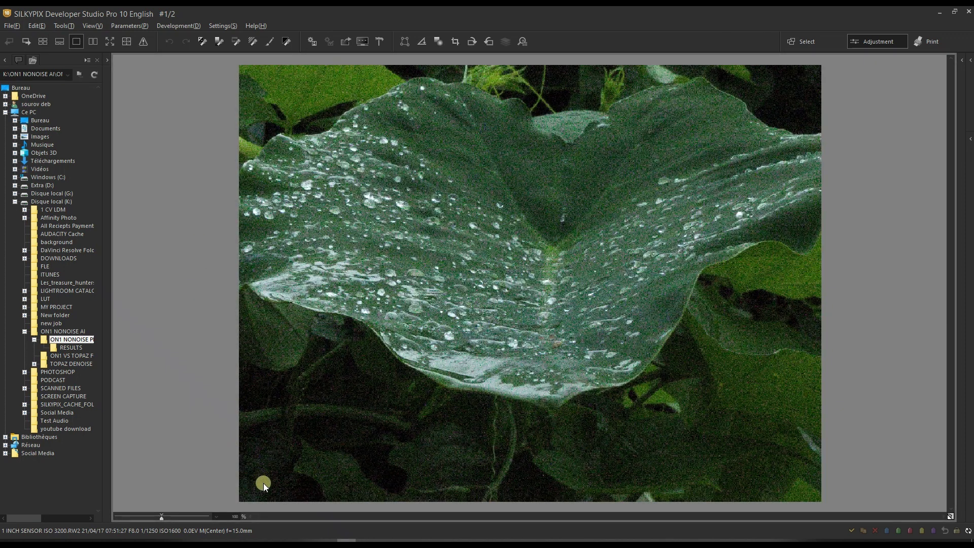
pyautogui.moveTo(158, 517)
pyautogui.mouseDown()
pyautogui.moveTo(144, 516)
pyautogui.moveTo(160, 516)
pyautogui.mouseUp()
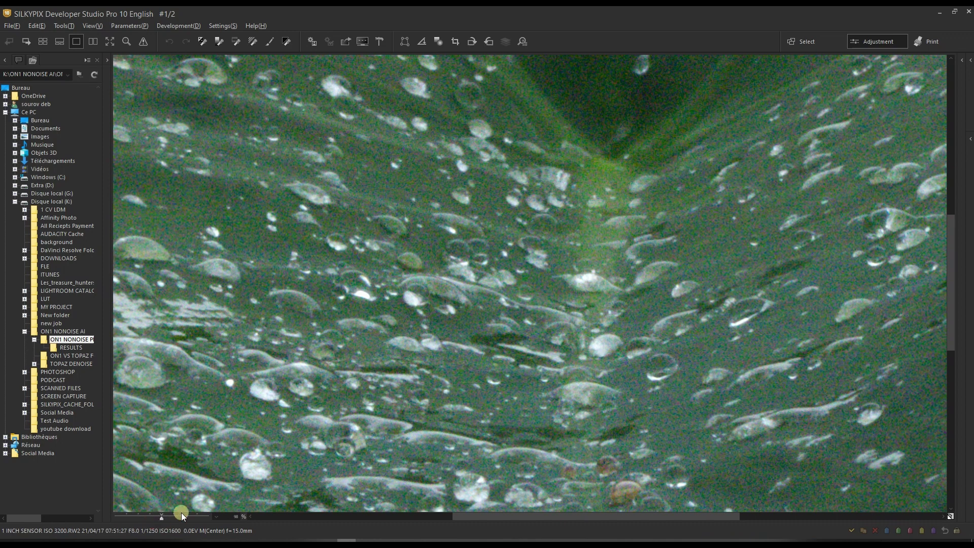
pyautogui.moveTo(246, 497); pyautogui.dragTo(381, 213)
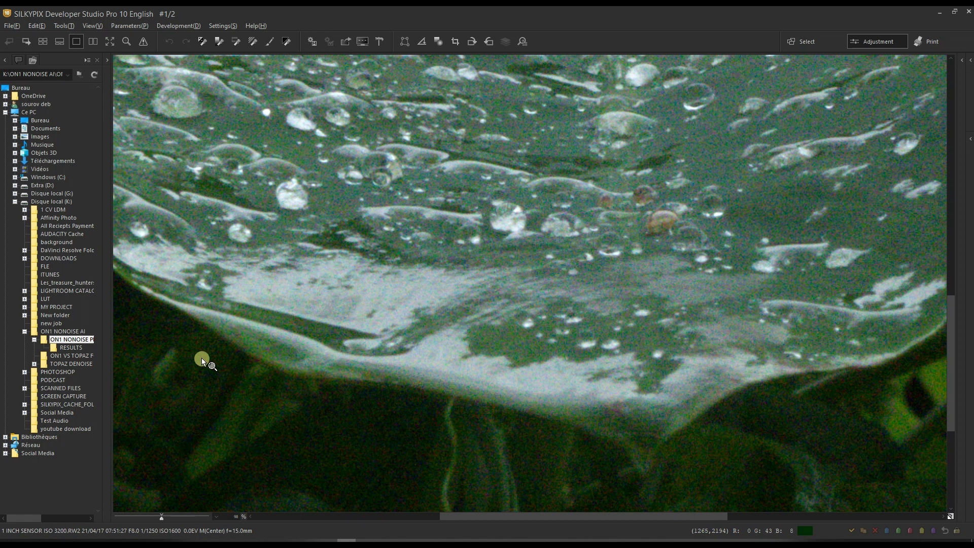
pyautogui.press('space')
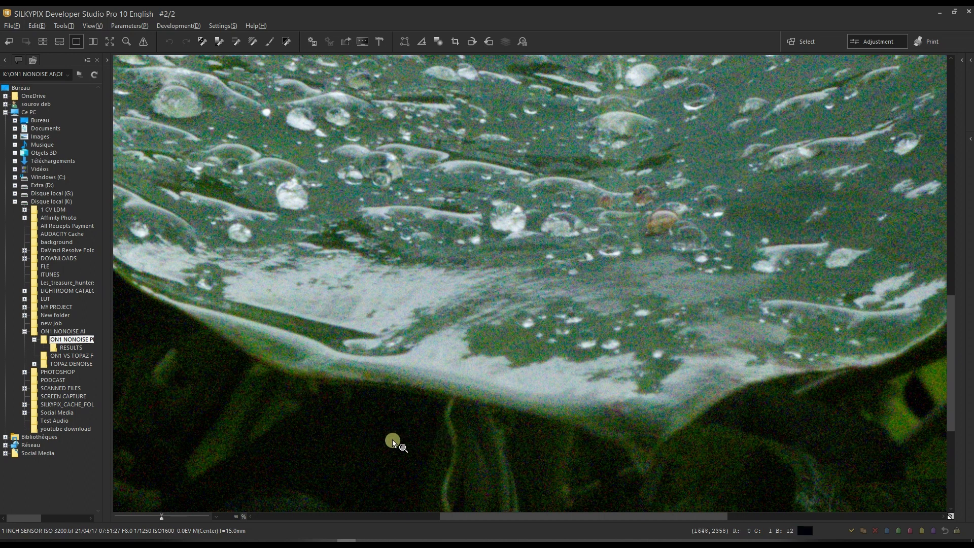
pyautogui.moveTo(582, 283); pyautogui.dragTo(606, 297)
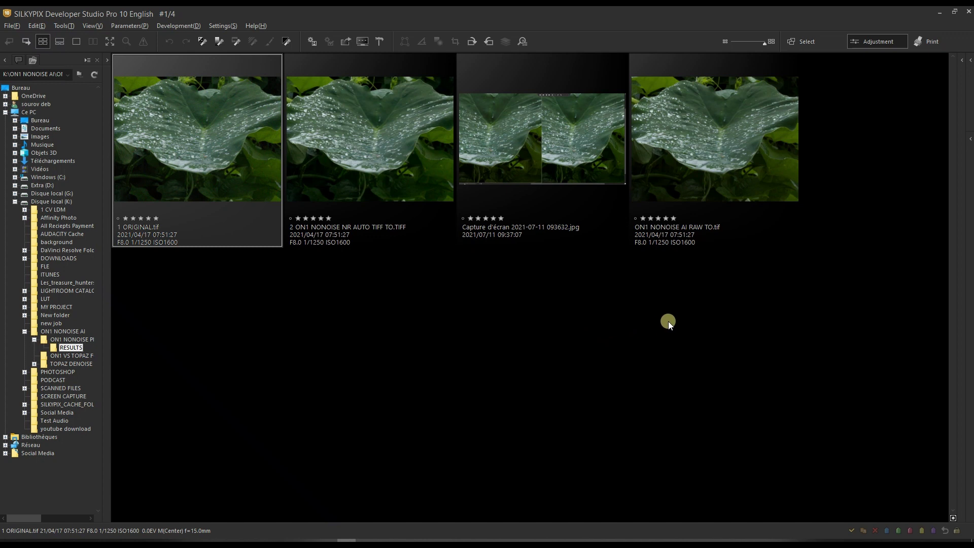
# Hide the folder tree and browse the four RESULTS images, ending on 2 ON1 NONOISE NR AUTO TIFF TO.TIFF
pyautogui.click(4, 61)
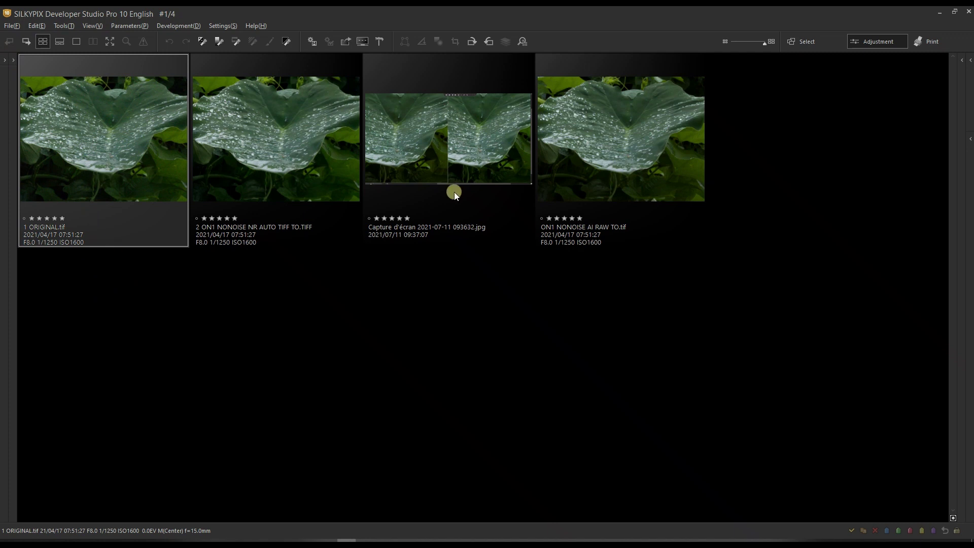
pyautogui.click(237, 155)
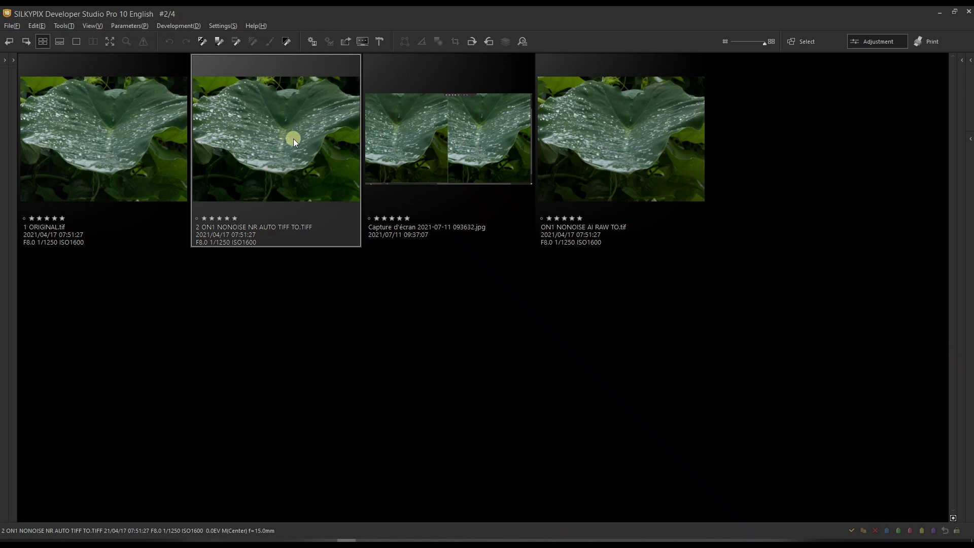
pyautogui.click(426, 134)
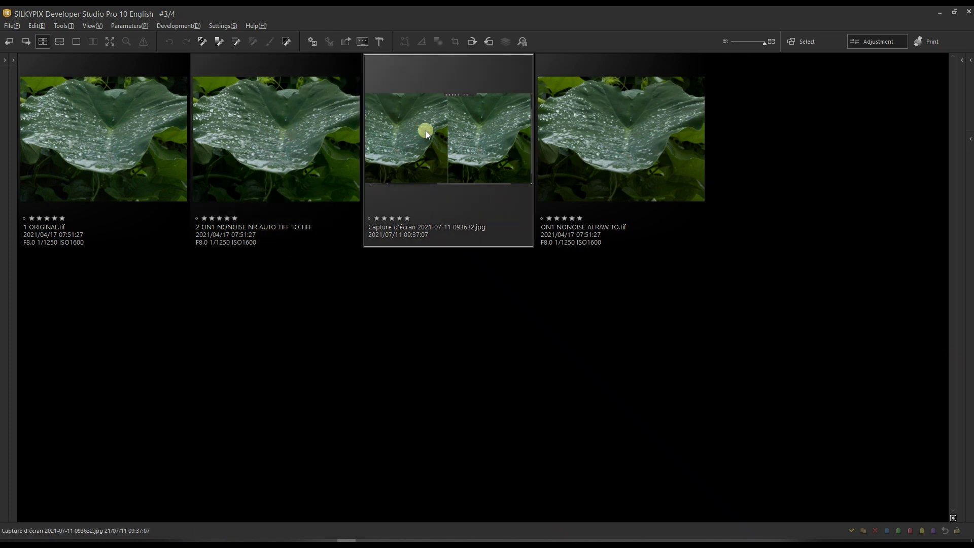
pyautogui.click(609, 159)
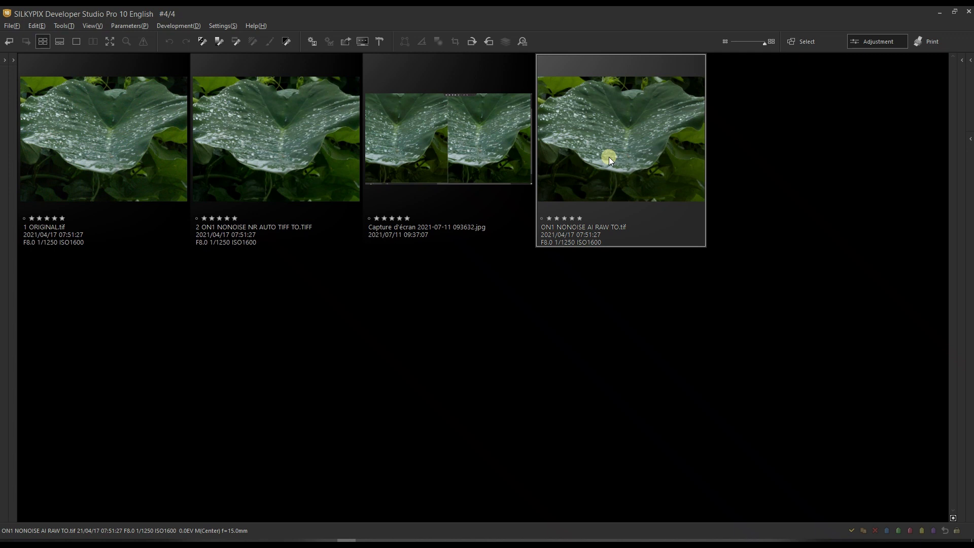
pyautogui.click(261, 158)
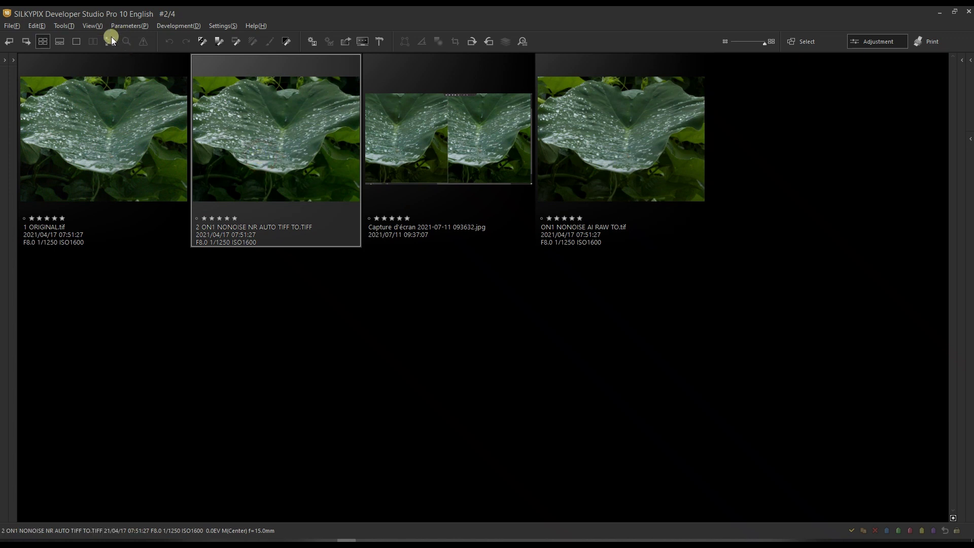
# Show the TIFF-denoised and RAW-denoised results side by side for comparison
pyautogui.click(75, 41)
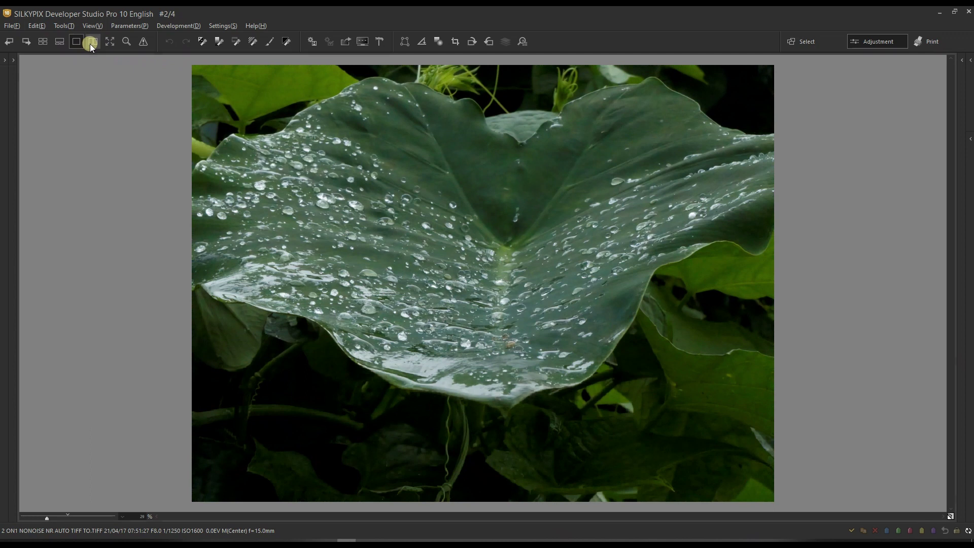
pyautogui.click(92, 42)
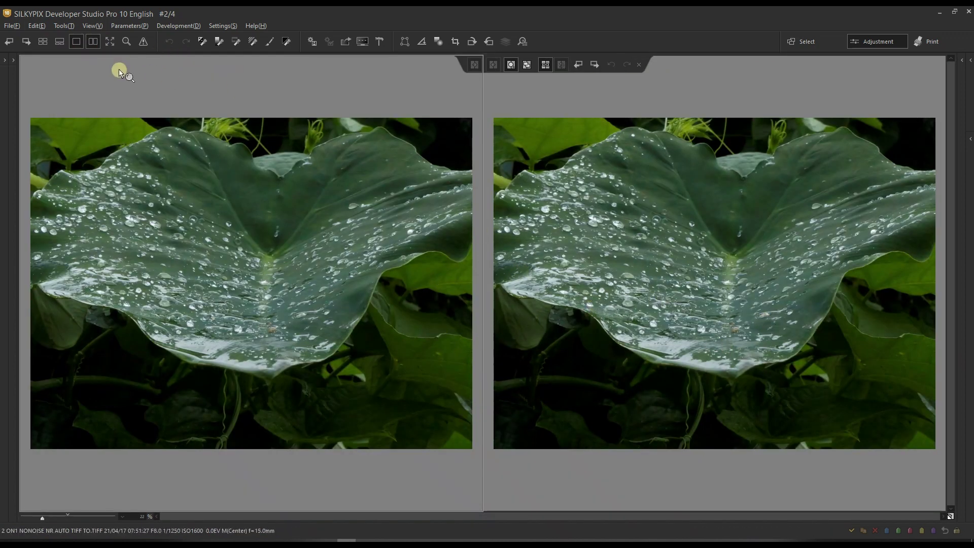
pyautogui.press('space')
pyautogui.press('space')
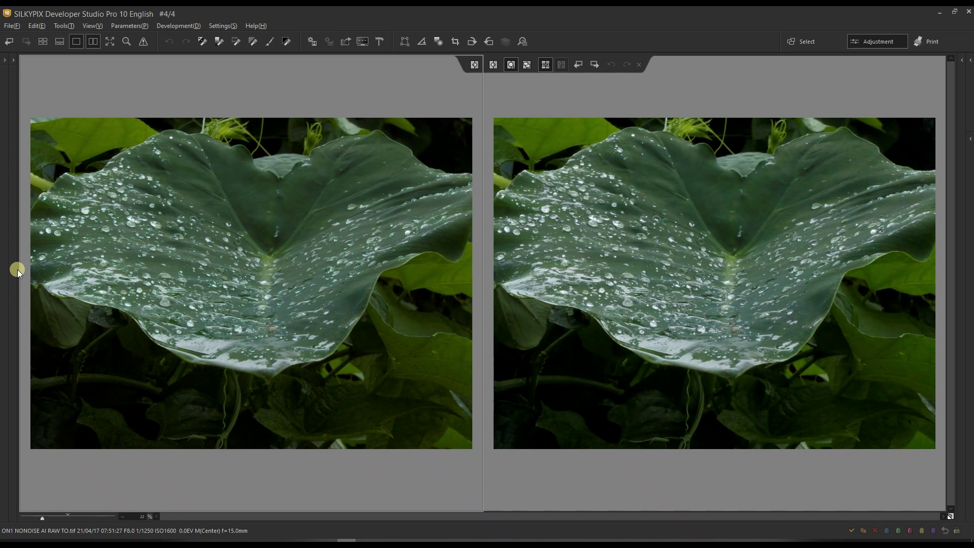
# Nudge the framing of both photos and magnify them to about 98%
pyautogui.moveTo(185, 239); pyautogui.dragTo(190, 260)
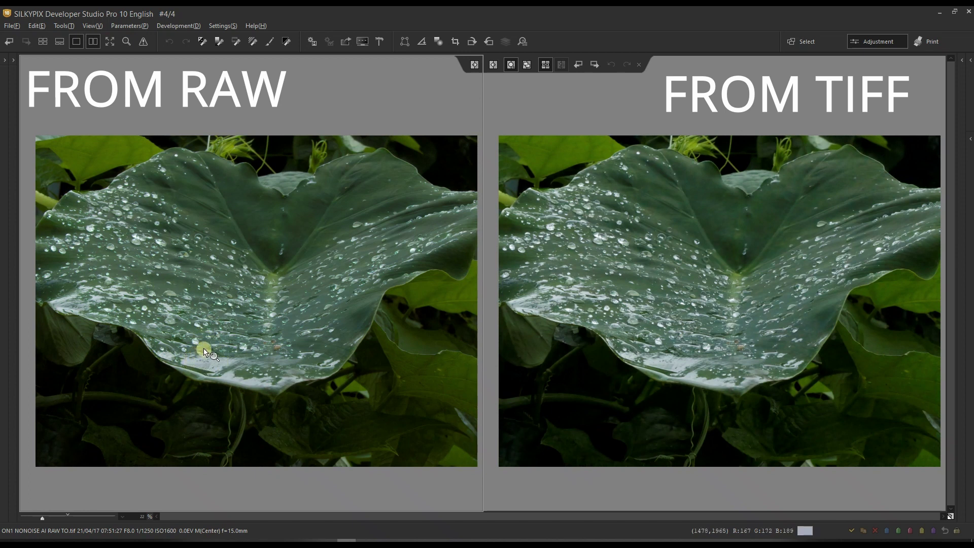
pyautogui.moveTo(666, 352)
pyautogui.mouseDown()
pyautogui.moveTo(658, 338)
pyautogui.moveTo(666, 347)
pyautogui.mouseUp()
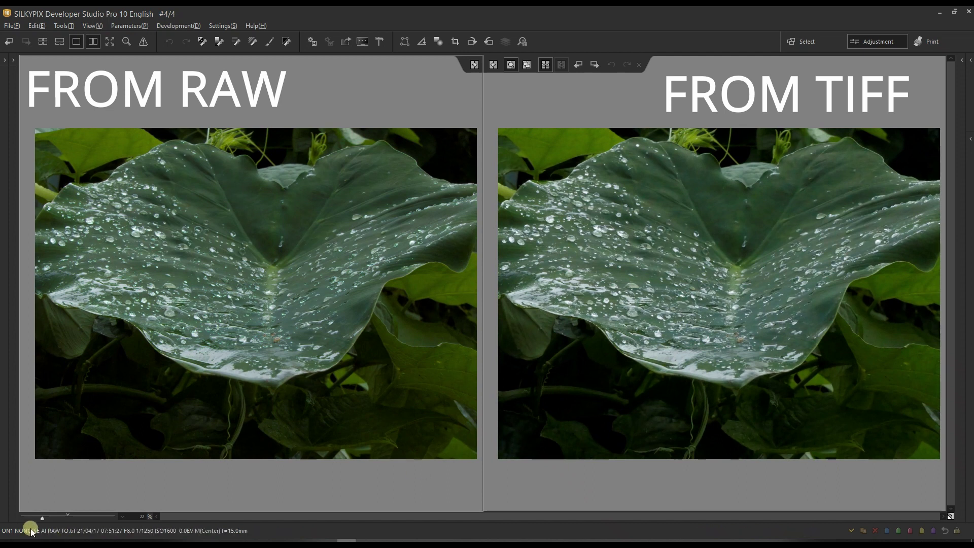
pyautogui.click(68, 516)
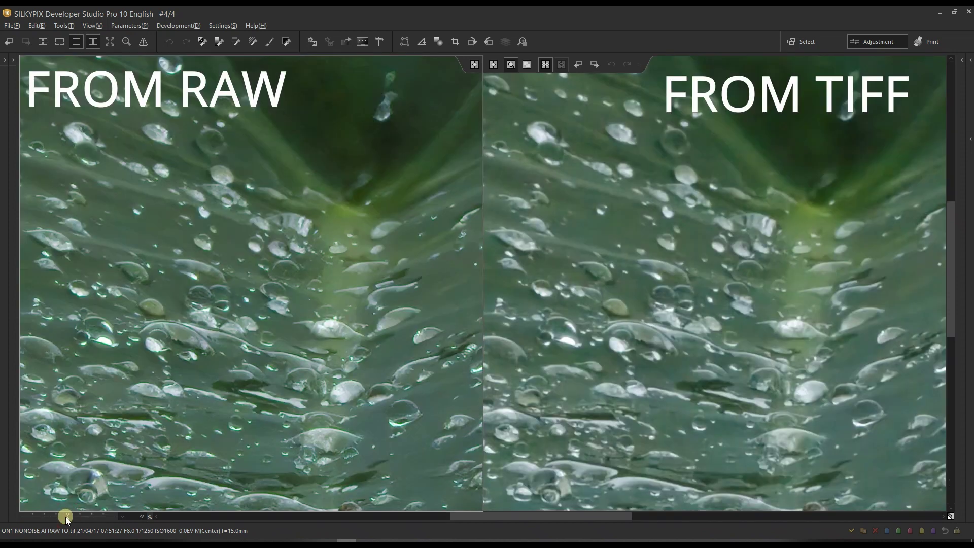
# Pan both synced previews to the rain droplets along the leaf's lower edge
pyautogui.moveTo(223, 446); pyautogui.dragTo(239, 284)
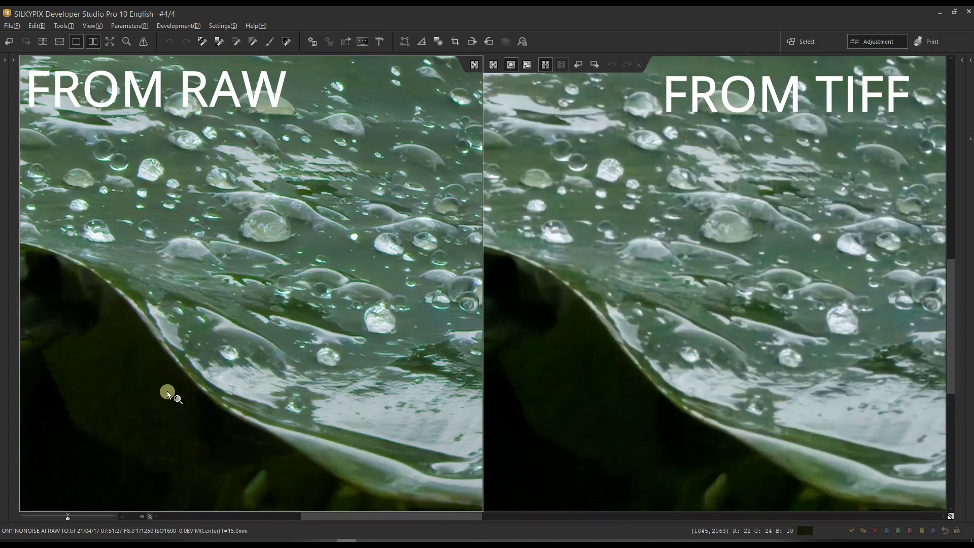
pyautogui.moveTo(168, 392); pyautogui.dragTo(276, 424)
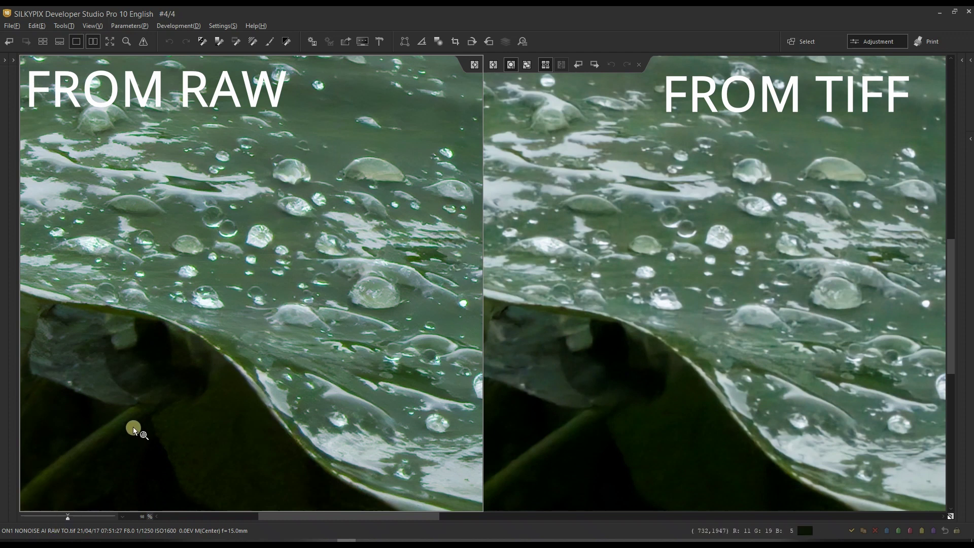
pyautogui.moveTo(154, 426); pyautogui.dragTo(202, 367)
pyautogui.moveTo(160, 390); pyautogui.dragTo(185, 378)
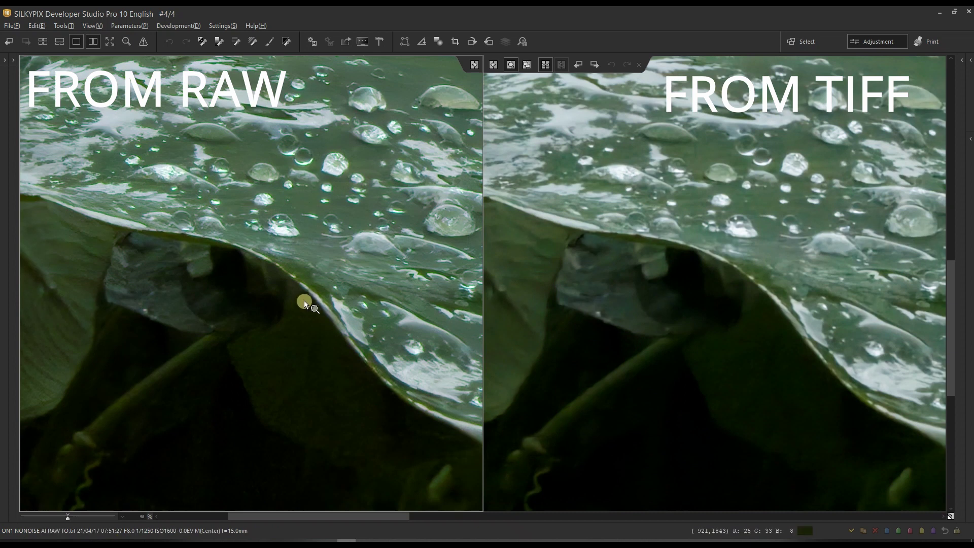
pyautogui.moveTo(305, 298); pyautogui.dragTo(309, 396)
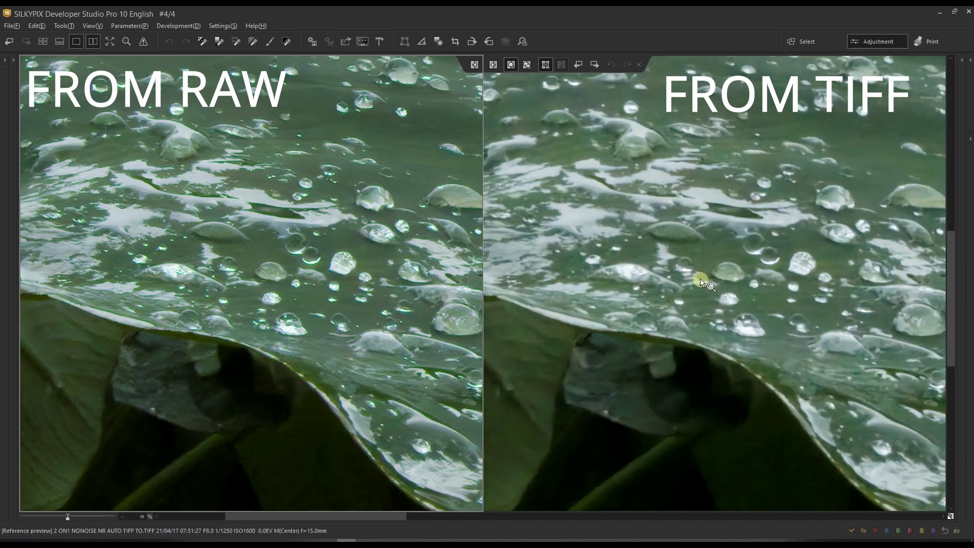
# Pan both views across the droplets to the leaf's upper edge against the green background
pyautogui.click(792, 283)
pyautogui.moveTo(793, 283); pyautogui.dragTo(746, 398)
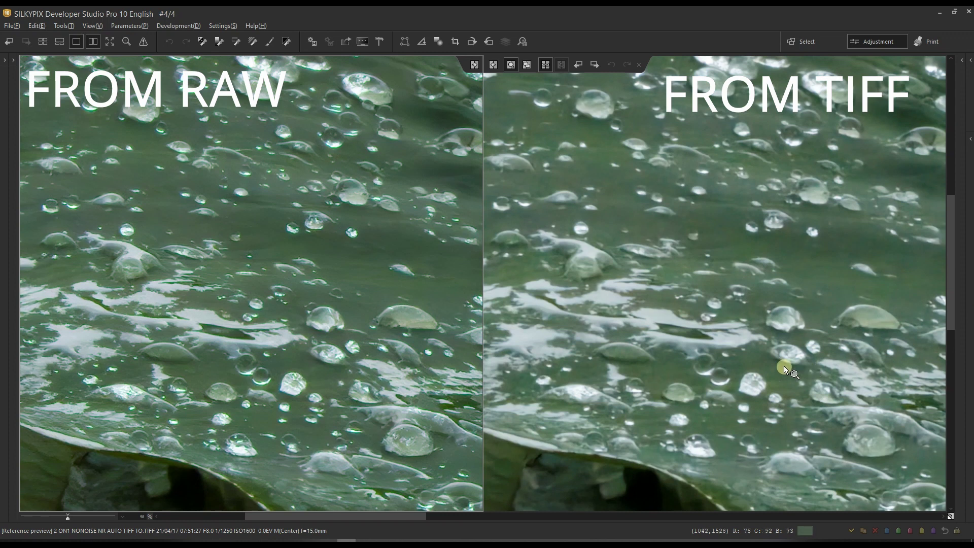
pyautogui.moveTo(786, 370); pyautogui.dragTo(735, 465)
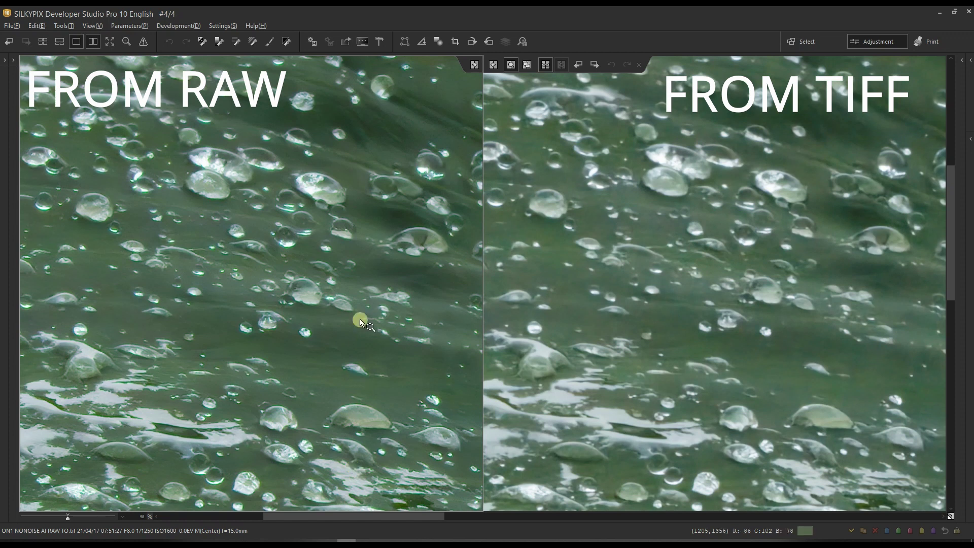
pyautogui.scroll(5, 357, 352)
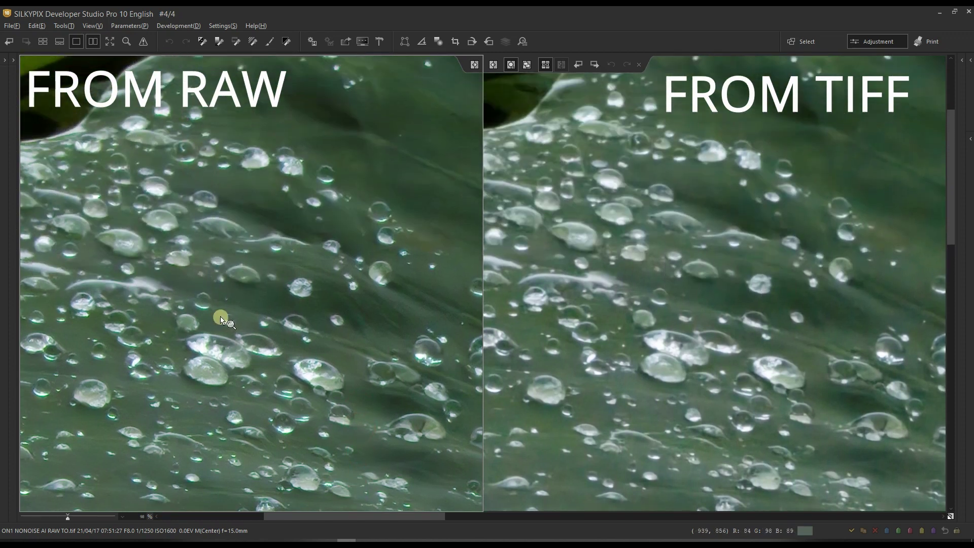
pyautogui.moveTo(219, 320); pyautogui.dragTo(254, 450)
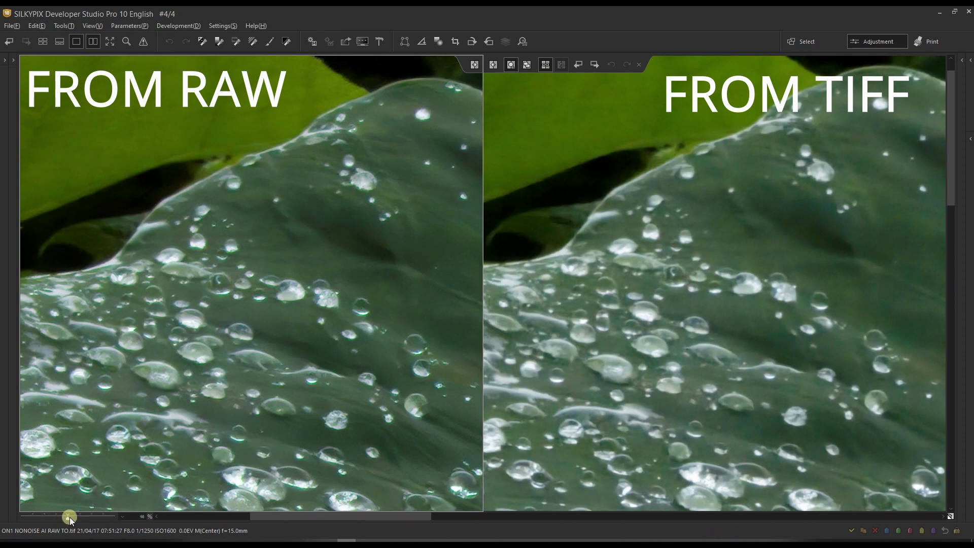
# Reveal the leaf's top edge and set both views to 200% magnification
pyautogui.moveTo(289, 287); pyautogui.dragTo(326, 311)
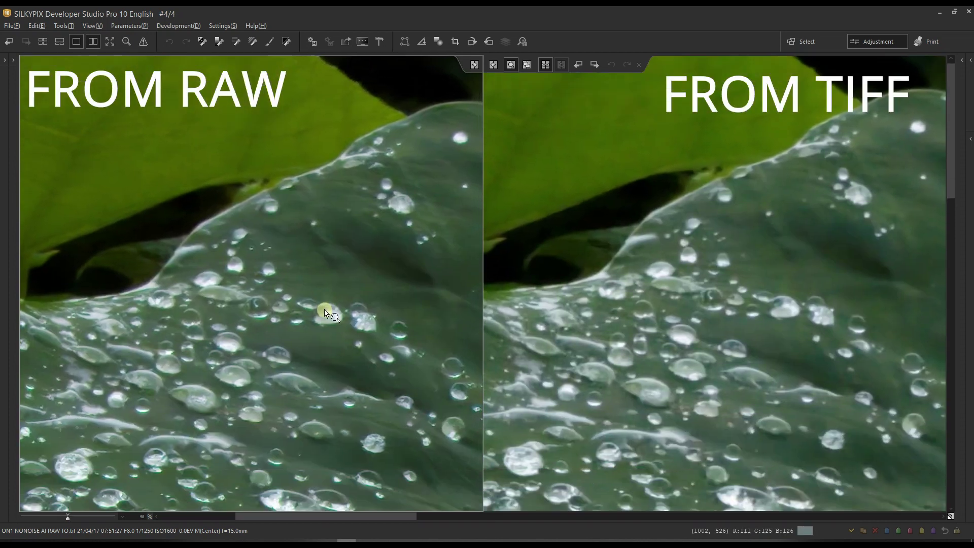
pyautogui.click(90, 516)
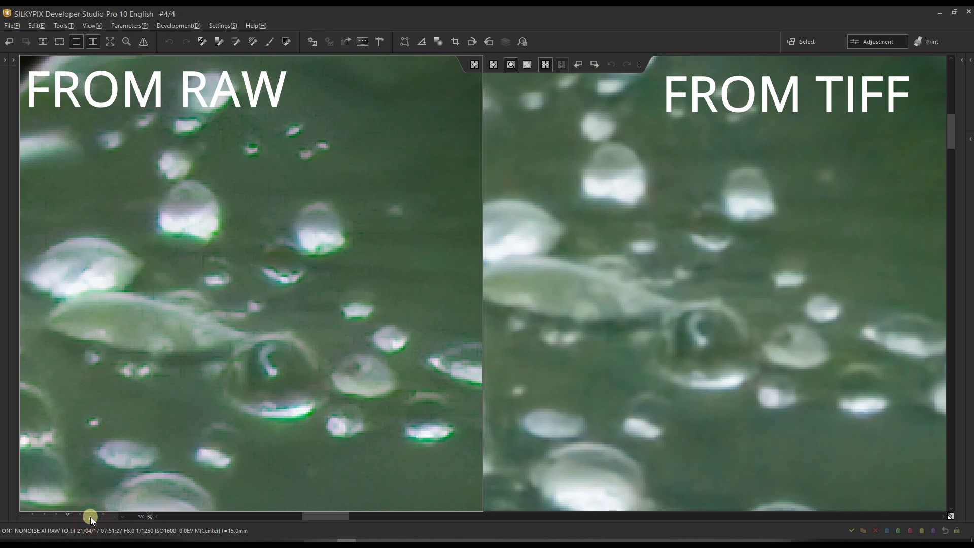
pyautogui.click(82, 516)
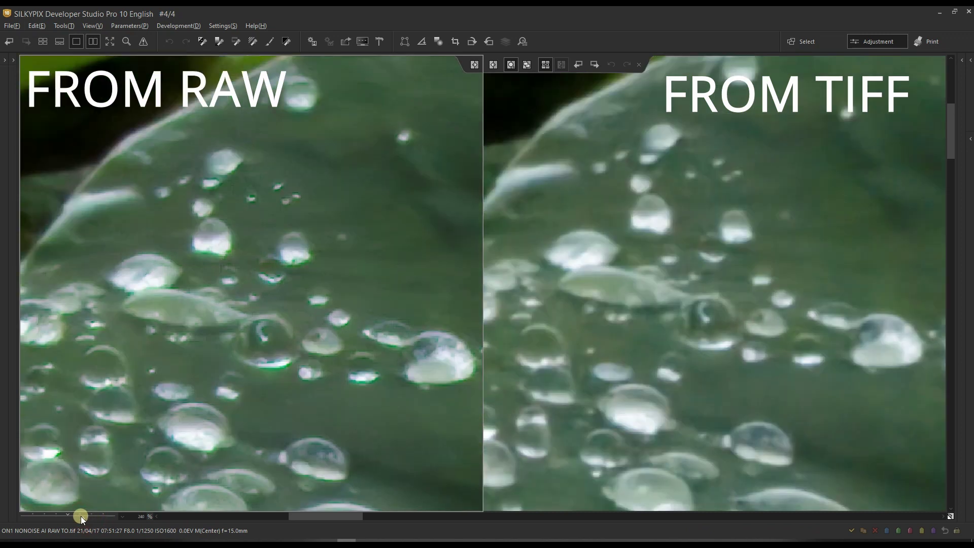
pyautogui.click(81, 516)
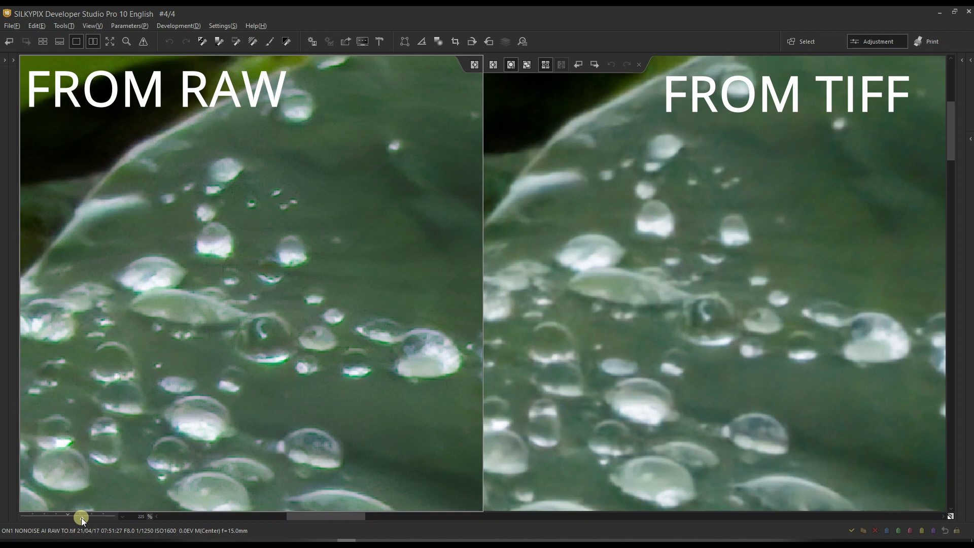
pyautogui.click(80, 517)
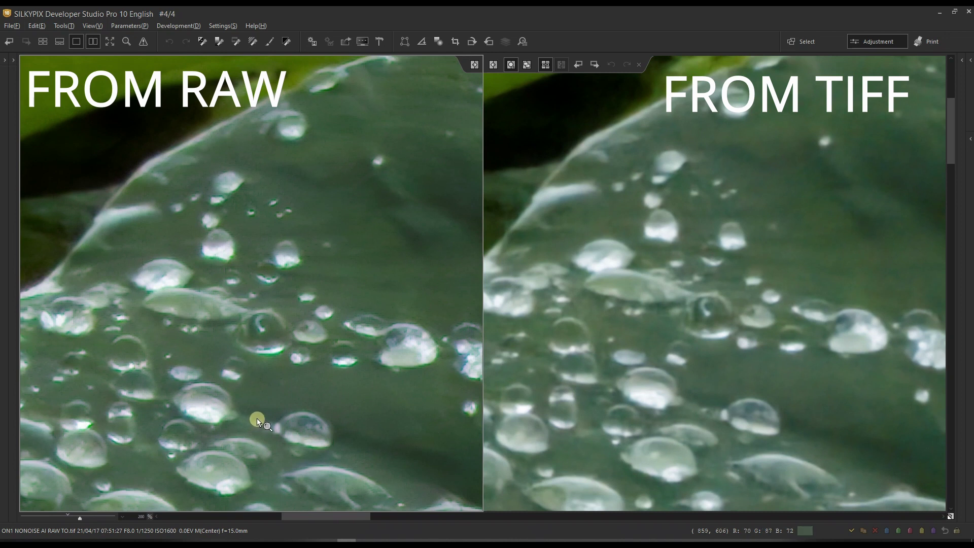
# Pan both 200% views across several droplet areas toward the photo's left side
pyautogui.moveTo(253, 441); pyautogui.dragTo(343, 246)
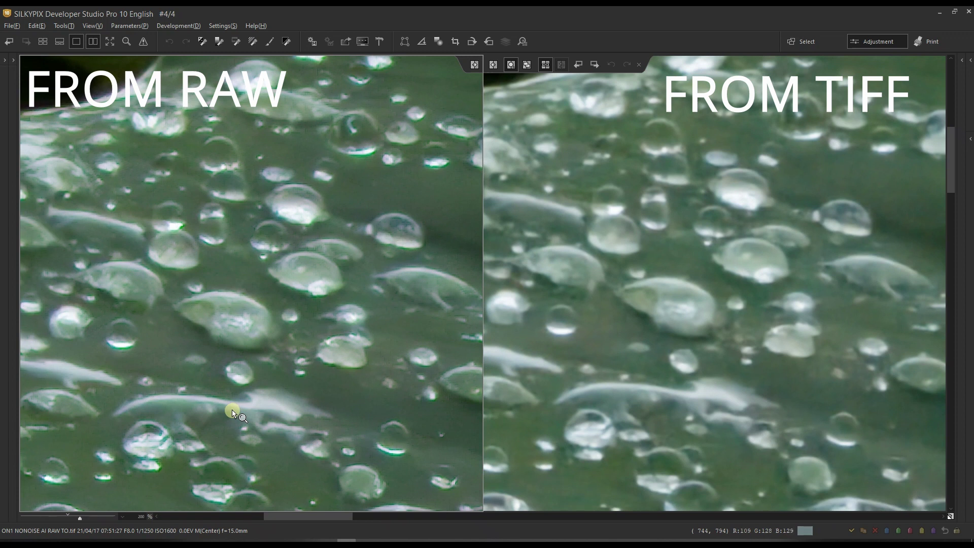
pyautogui.moveTo(233, 412); pyautogui.dragTo(344, 330)
pyautogui.moveTo(195, 348); pyautogui.dragTo(355, 444)
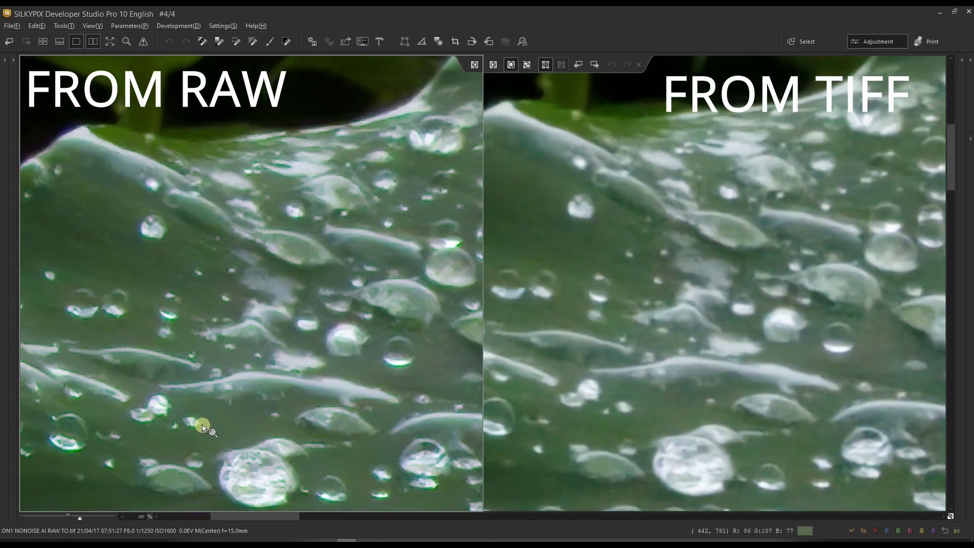
pyautogui.moveTo(203, 428); pyautogui.dragTo(443, 368)
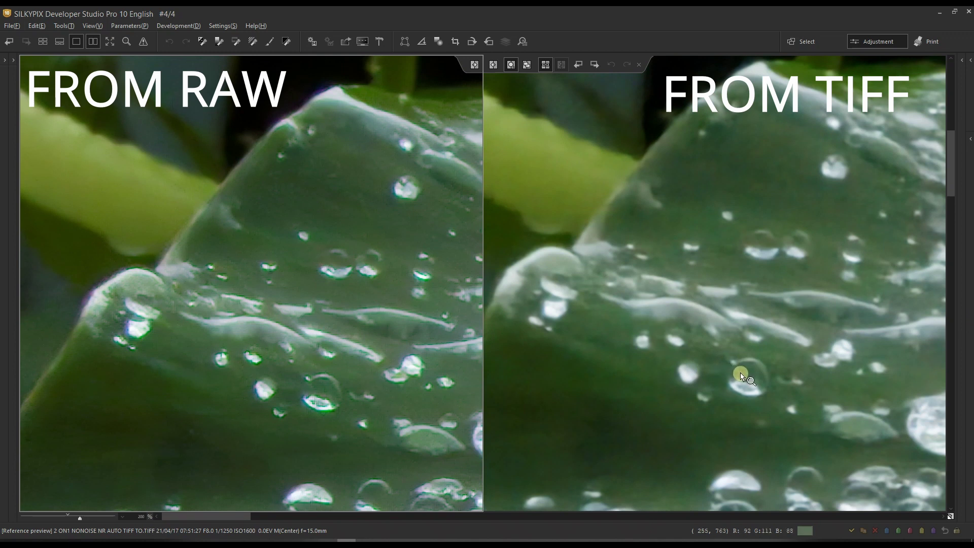
# Pan both views down the leaf and sideways to a patch of scattered droplets
pyautogui.moveTo(740, 374); pyautogui.dragTo(734, 356)
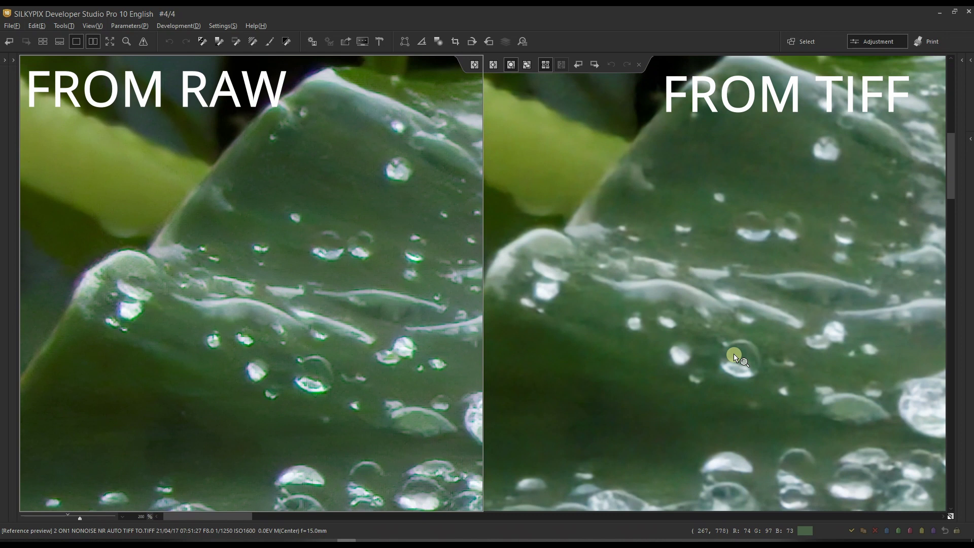
pyautogui.moveTo(668, 468); pyautogui.dragTo(677, 355)
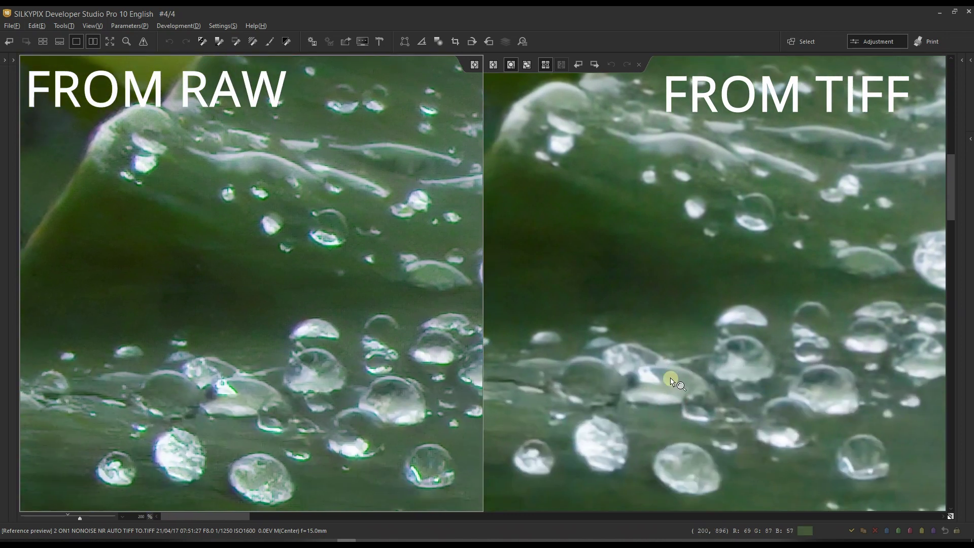
pyautogui.moveTo(670, 401); pyautogui.dragTo(674, 321)
pyautogui.moveTo(679, 409); pyautogui.dragTo(670, 246)
pyautogui.moveTo(740, 419); pyautogui.dragTo(546, 428)
pyautogui.moveTo(764, 415); pyautogui.dragTo(650, 388)
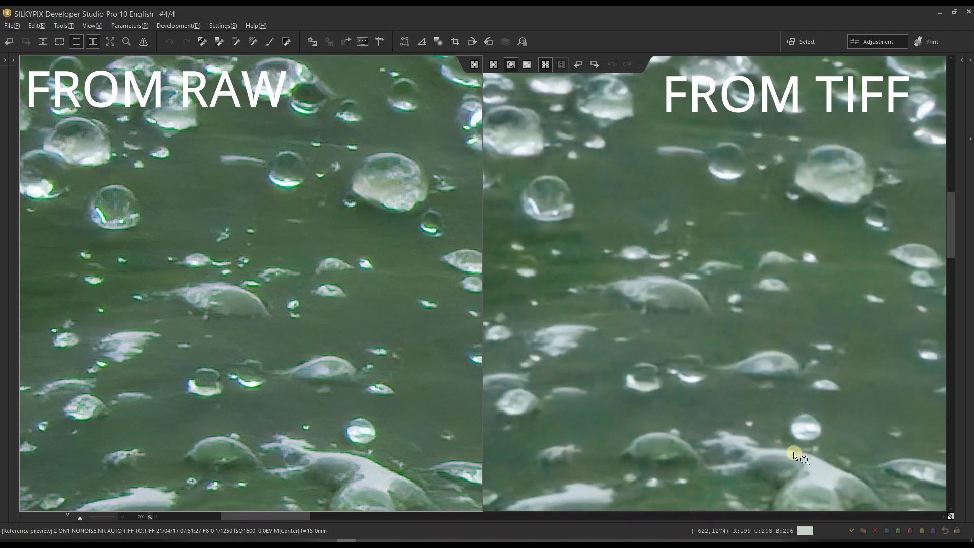
# Pan both views up and left to the droplets above the leaf's dark curved lower edge
pyautogui.moveTo(794, 451); pyautogui.dragTo(701, 255)
pyautogui.moveTo(798, 417); pyautogui.dragTo(670, 250)
pyautogui.moveTo(877, 435); pyautogui.dragTo(787, 298)
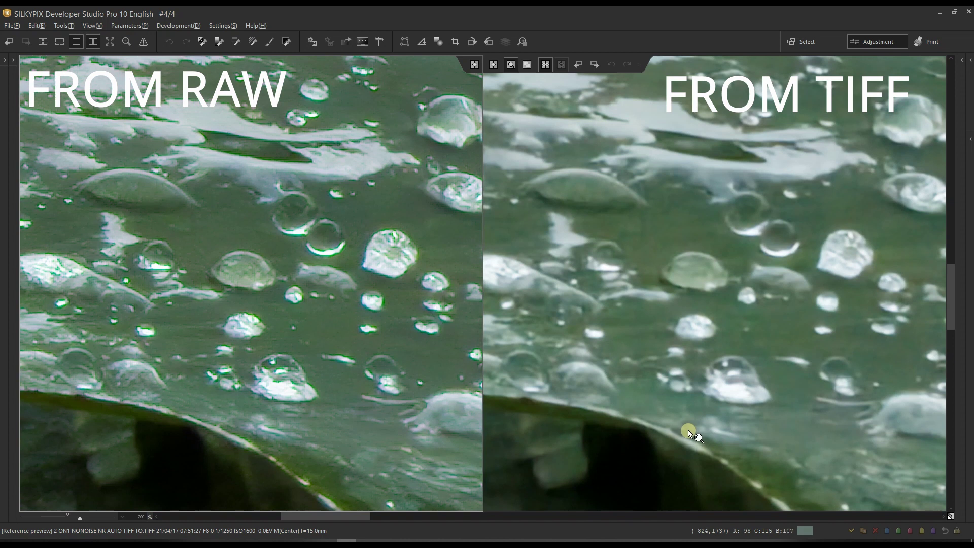
pyautogui.moveTo(688, 433); pyautogui.dragTo(587, 290)
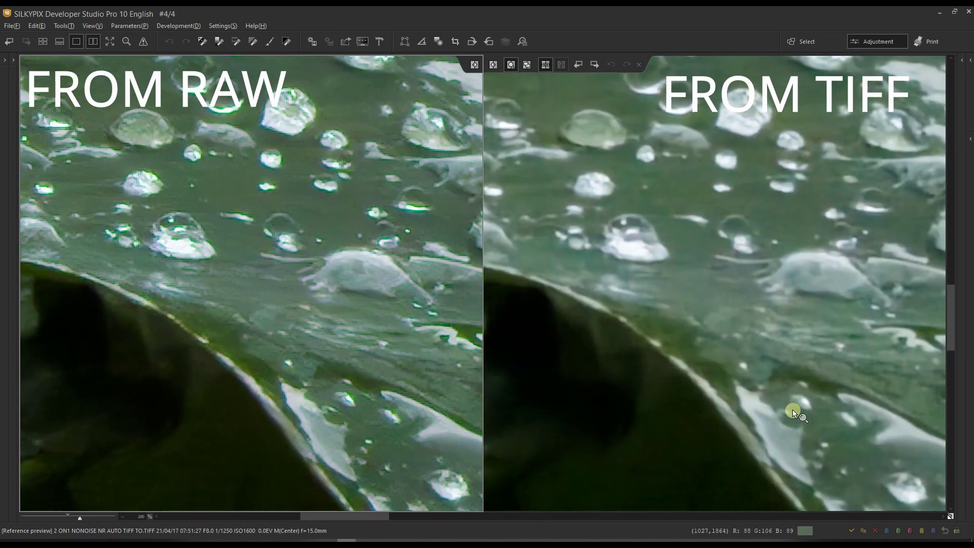
pyautogui.moveTo(793, 404); pyautogui.dragTo(697, 404)
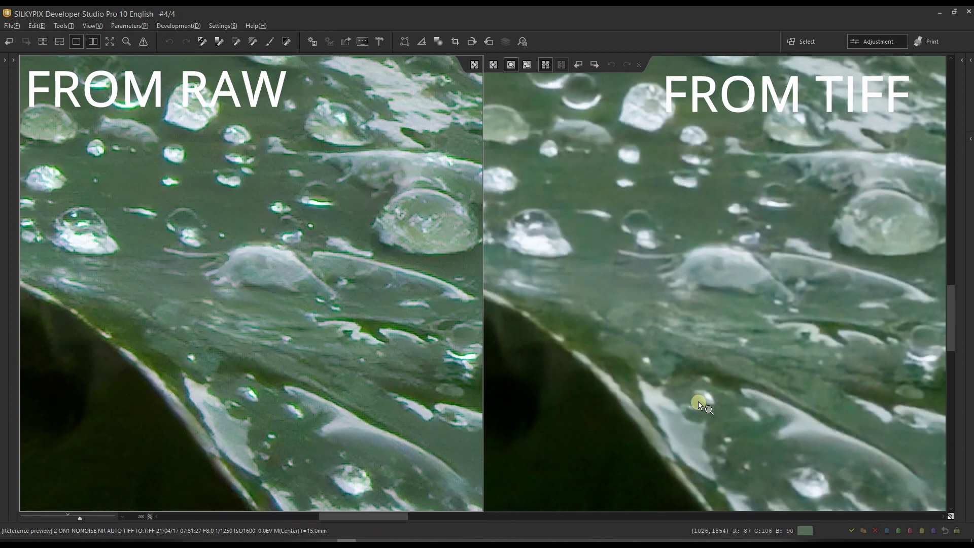